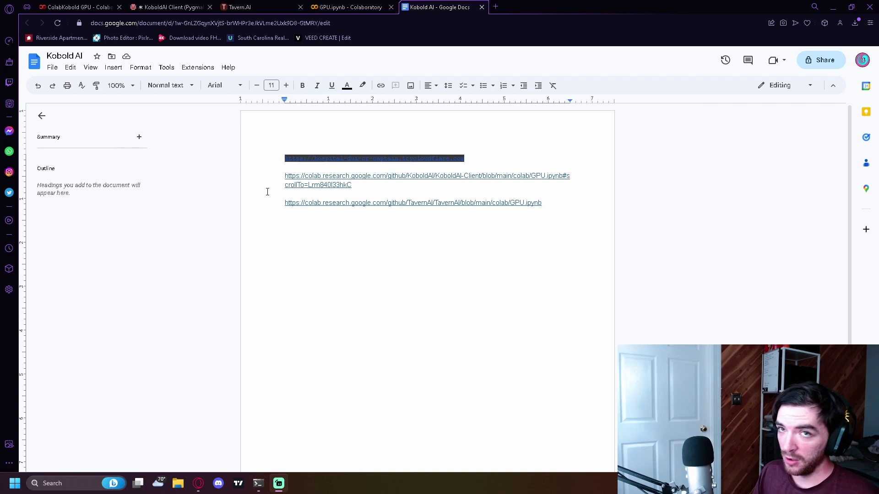
# Open the KoboldAI GPU Colab notebook from its link in the document and find the model selection cell
pyautogui.hotkey('alt', 'Tab')
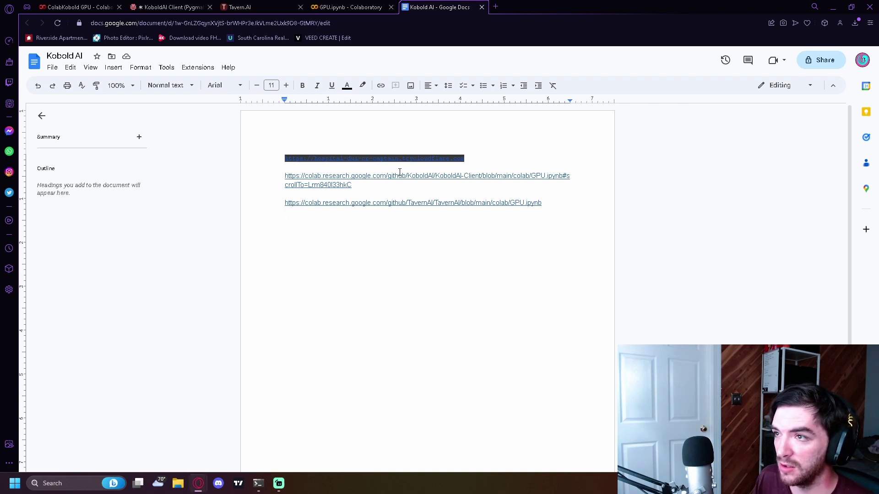
pyautogui.moveTo(400, 177)
pyautogui.click(359, 200)
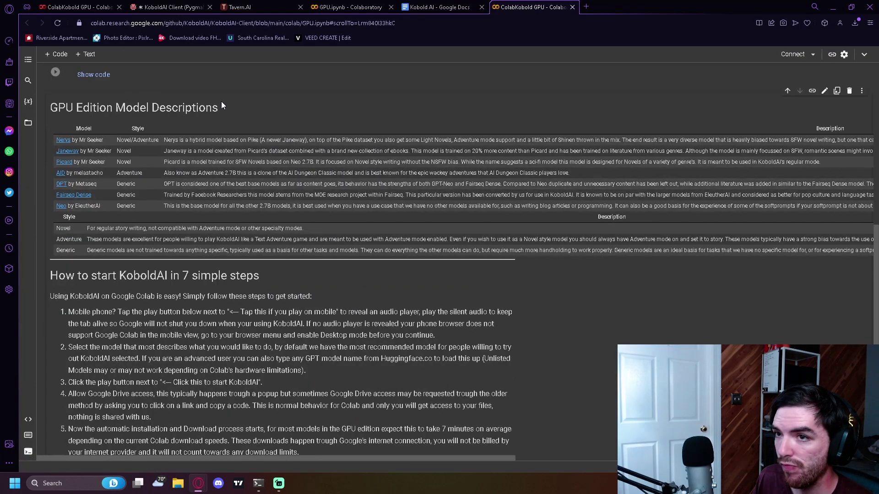
pyautogui.scroll(12, 289, 88)
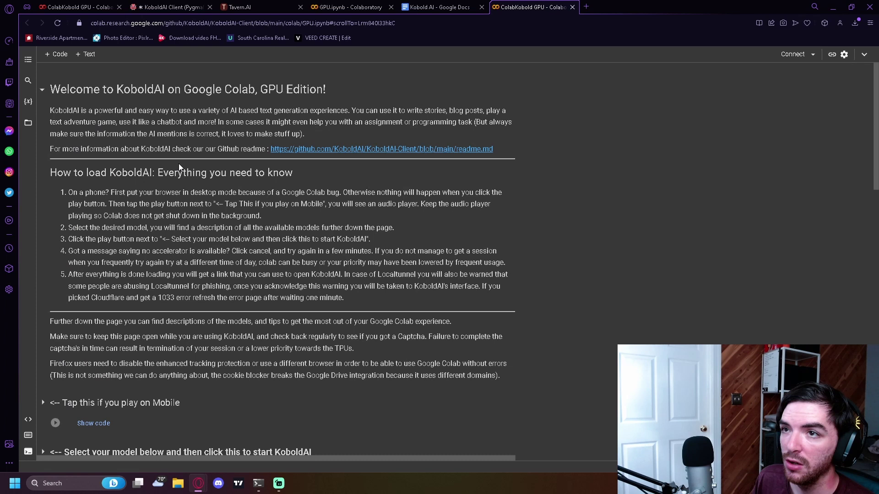
pyautogui.scroll(-10, 179, 163)
pyautogui.scroll(3, 183, 163)
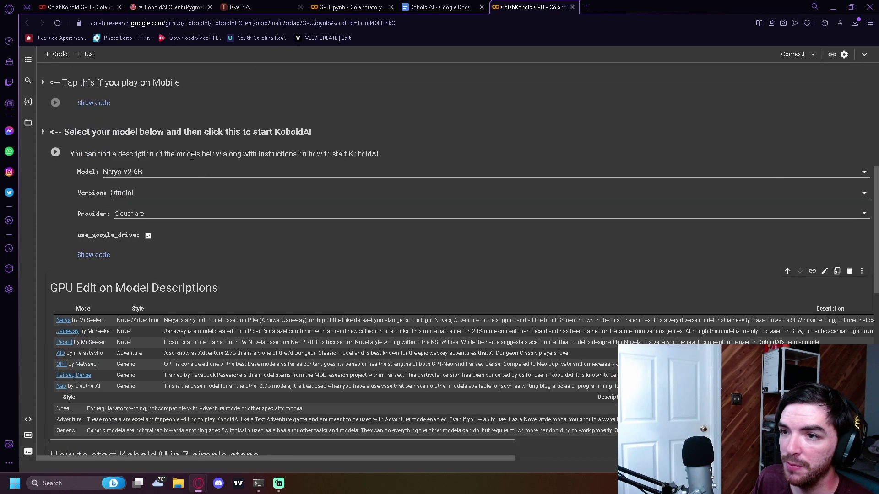
pyautogui.scroll(2, 205, 169)
pyautogui.scroll(-1, 204, 169)
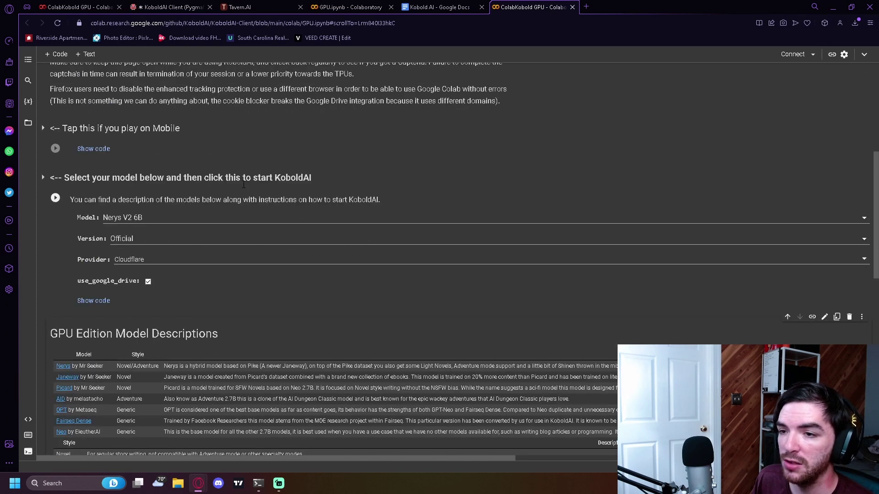
# Review the models offered in the Model dropdown of the KoboldAI start cell
pyautogui.click(231, 222)
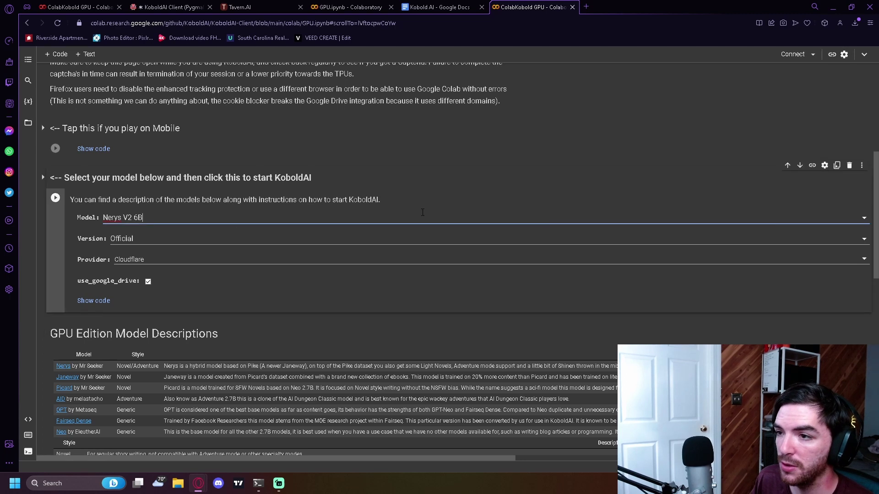
pyautogui.click(864, 218)
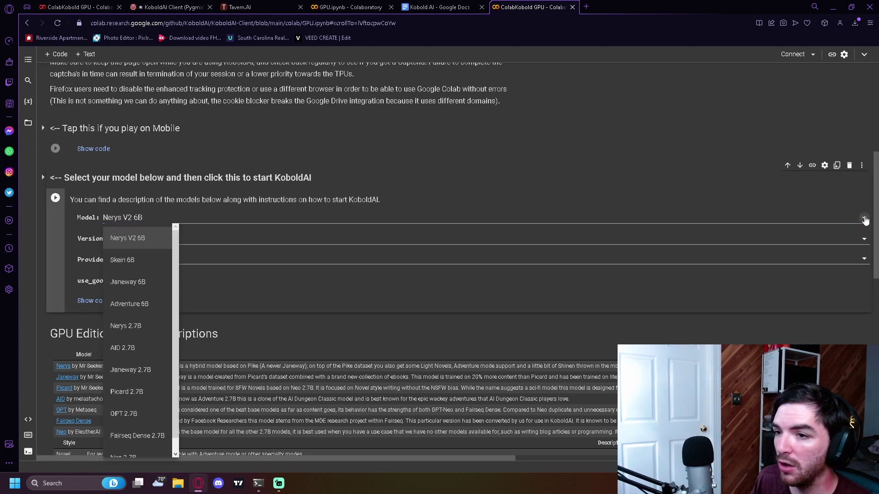
pyautogui.scroll(-1, 147, 302)
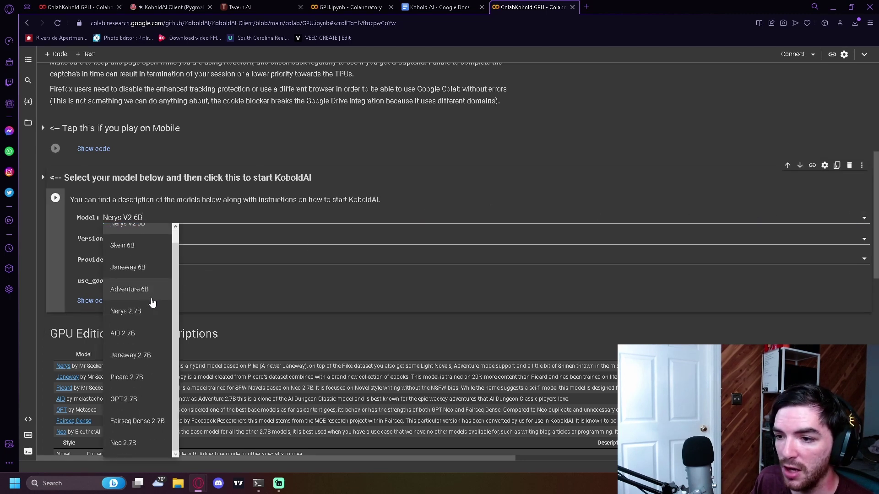
pyautogui.scroll(1, 153, 304)
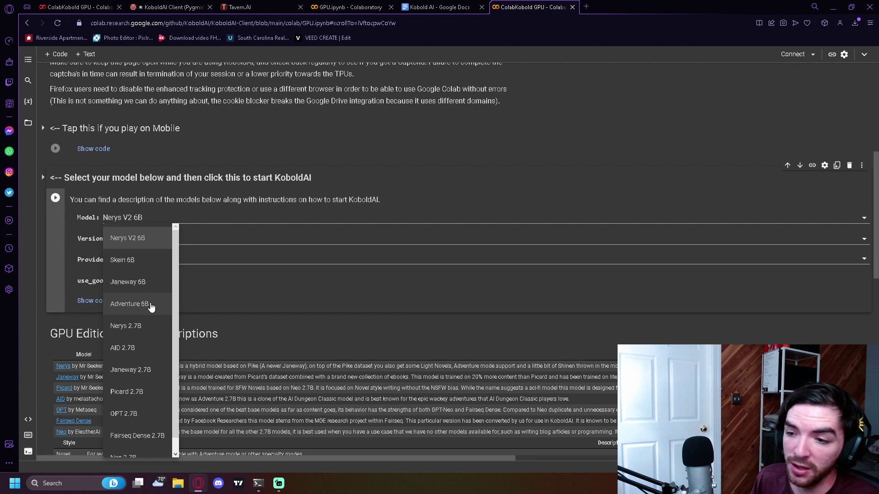
pyautogui.scroll(-1, 149, 309)
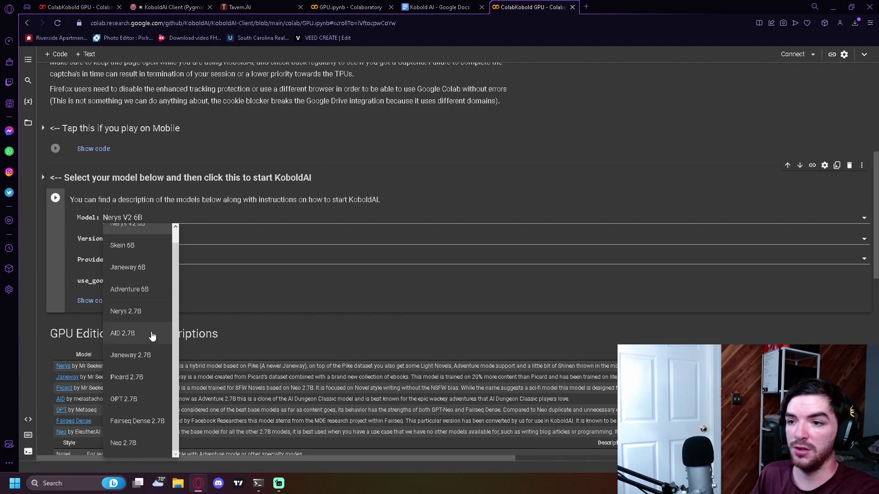
pyautogui.scroll(1, 152, 337)
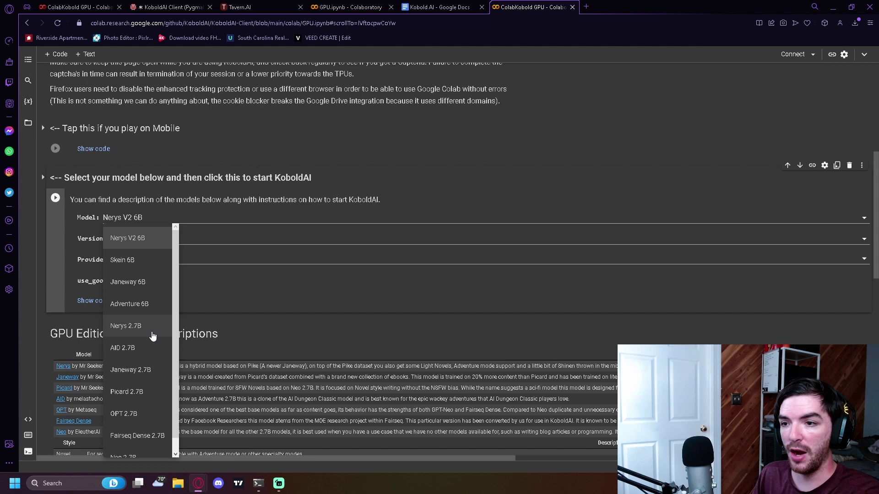
pyautogui.scroll(-1, 153, 336)
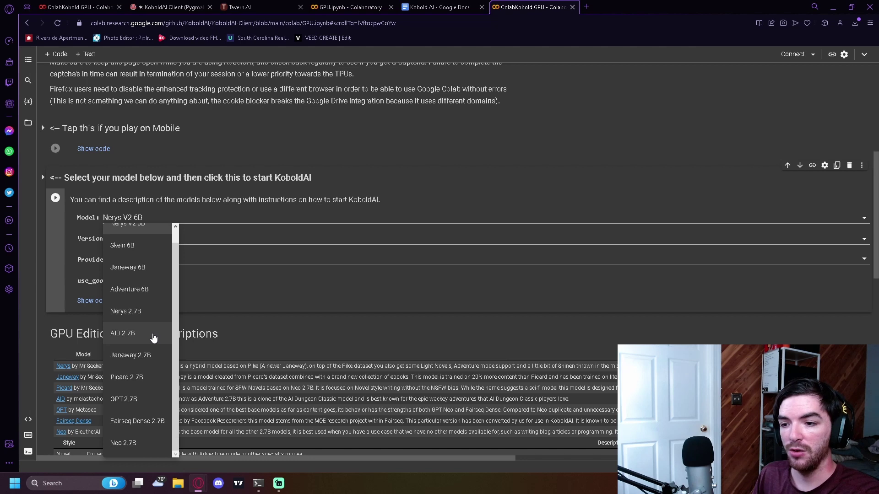
pyautogui.click(325, 323)
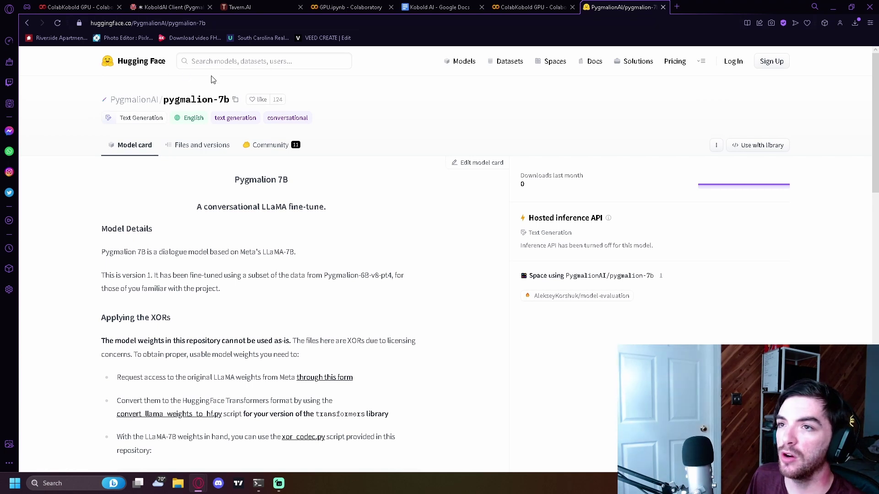
# Copy the full pygmalion-7b model name from its Hugging Face page and return to the original ColabKobold GPU notebook
pyautogui.click(234, 100)
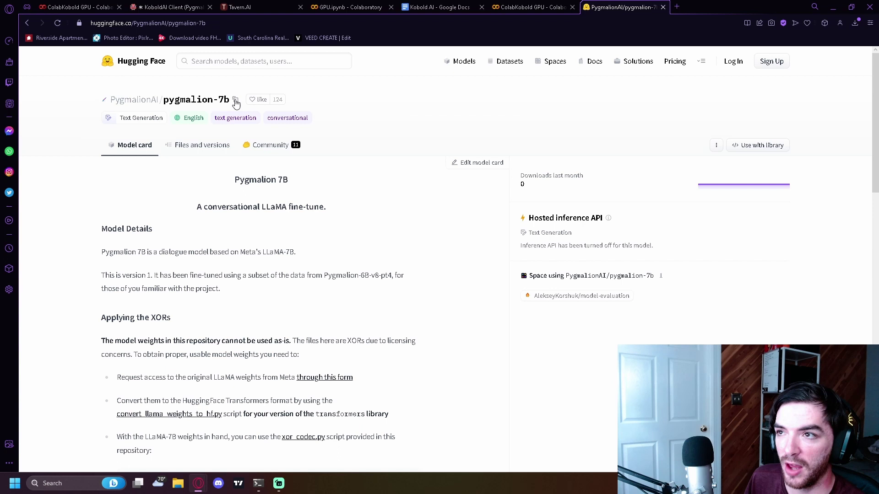
pyautogui.click(236, 101)
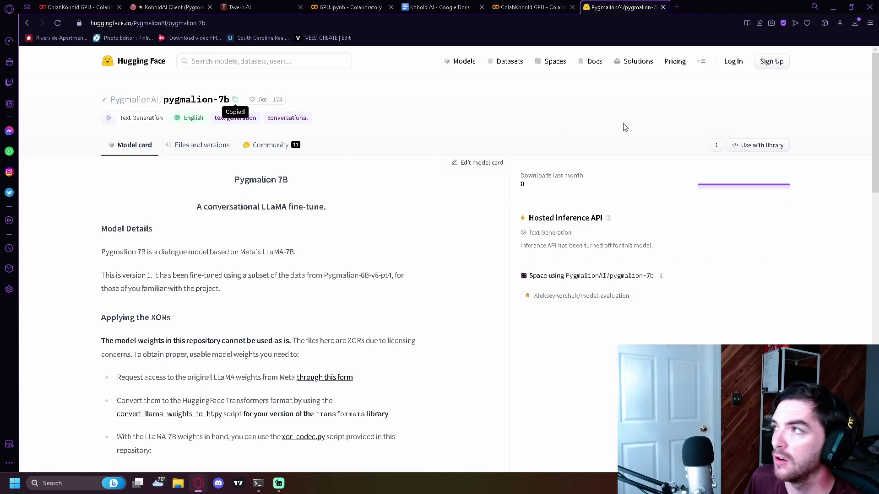
pyautogui.click(534, 8)
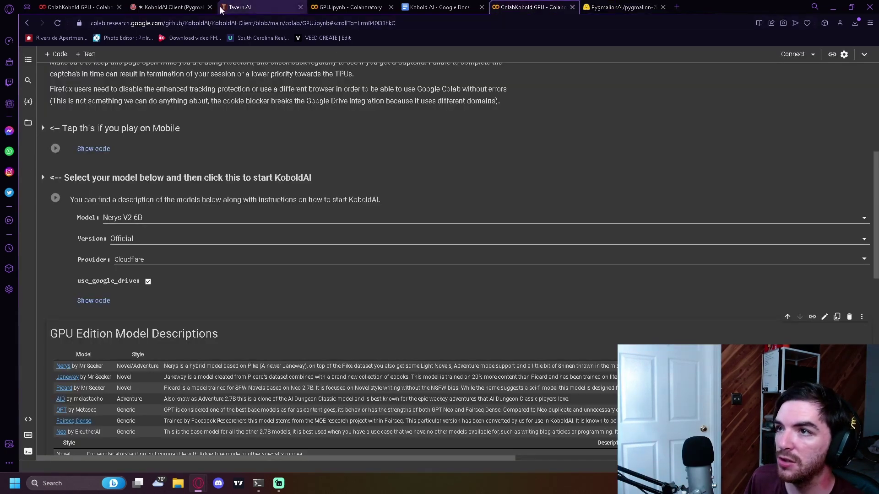
pyautogui.click(78, 7)
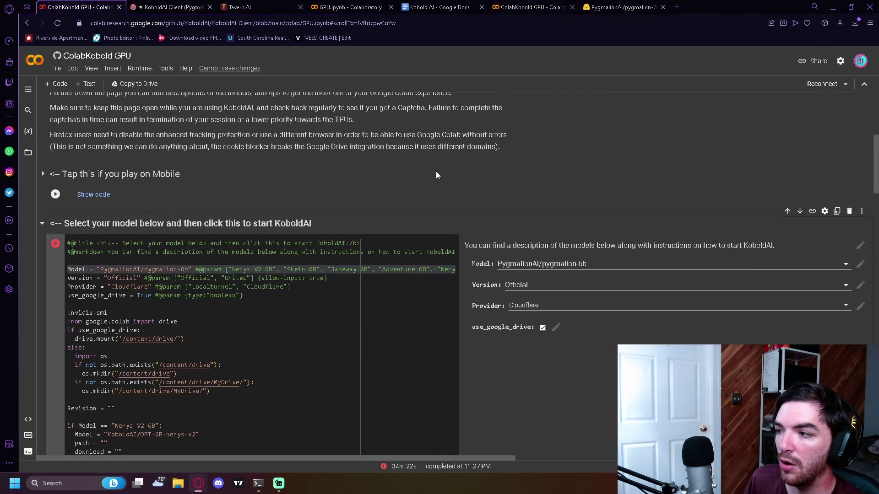
# Add PygmalionAI/pygmalion-7b as a new dropdown option of the Model form field and save the field
pyautogui.scroll(3, 204, 163)
pyautogui.scroll(-6, 339, 120)
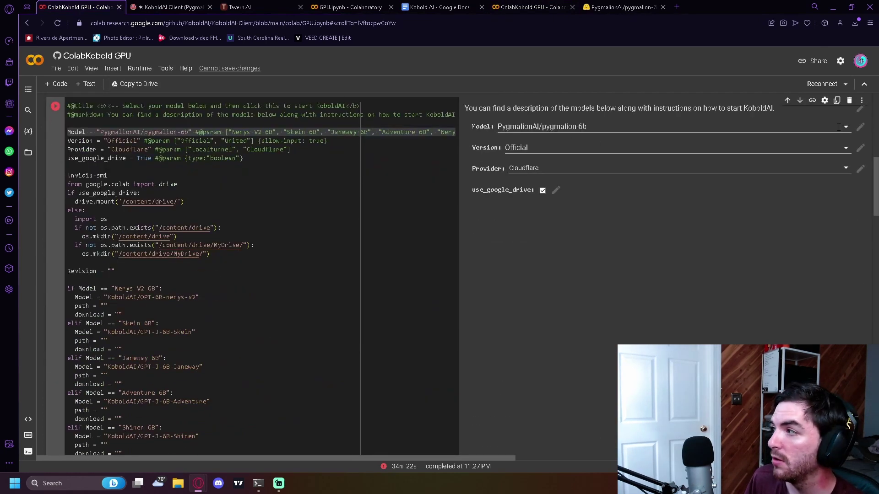
pyautogui.click(861, 127)
pyautogui.scroll(-5, 504, 274)
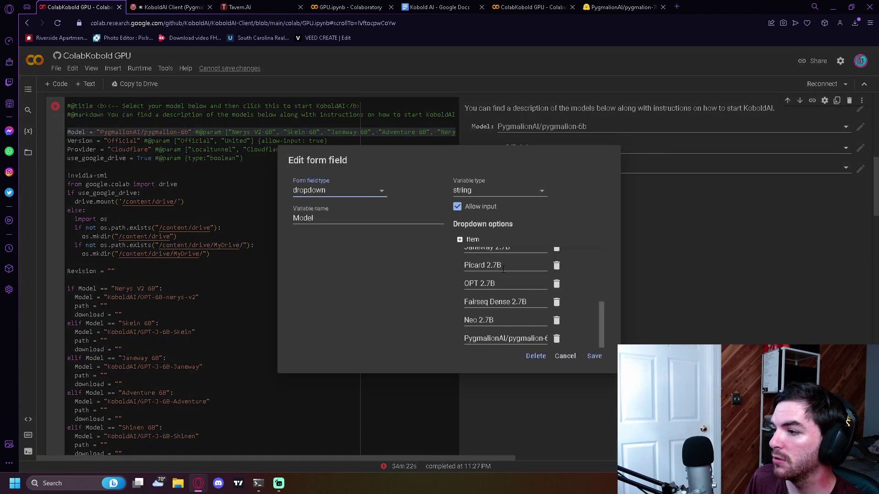
pyautogui.scroll(5, 540, 333)
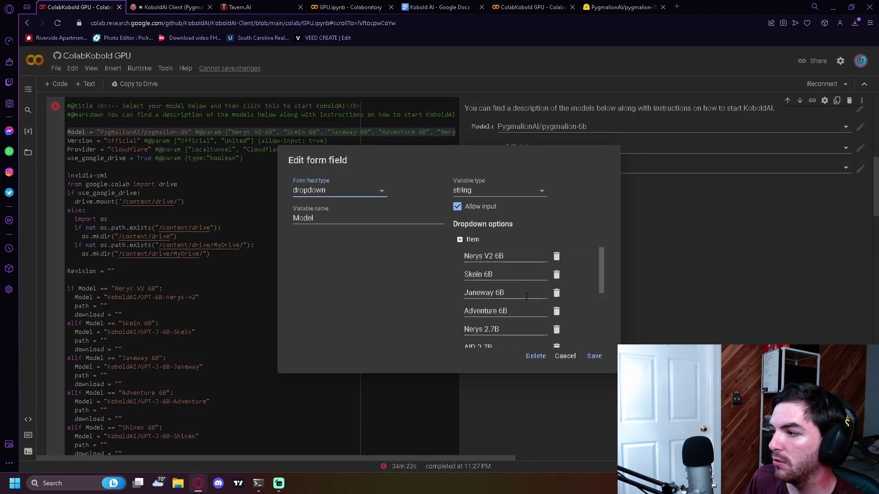
pyautogui.scroll(-5, 526, 297)
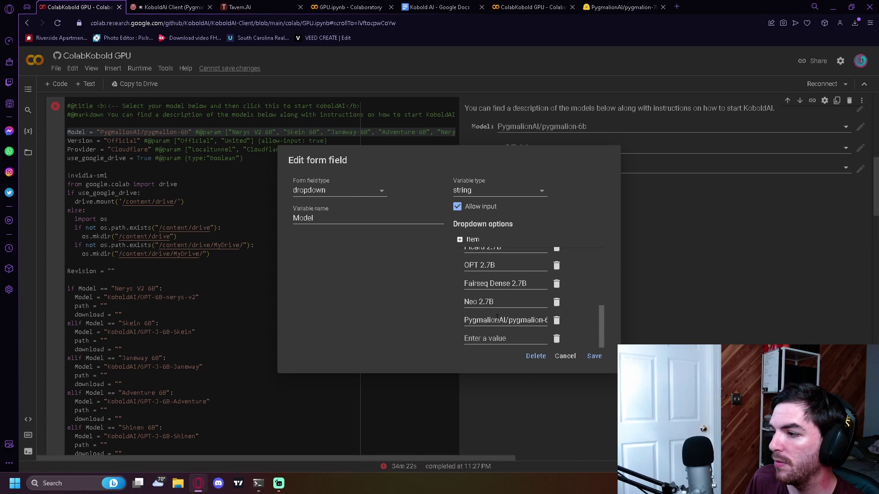
pyautogui.rightClick(497, 341)
pyautogui.click(540, 265)
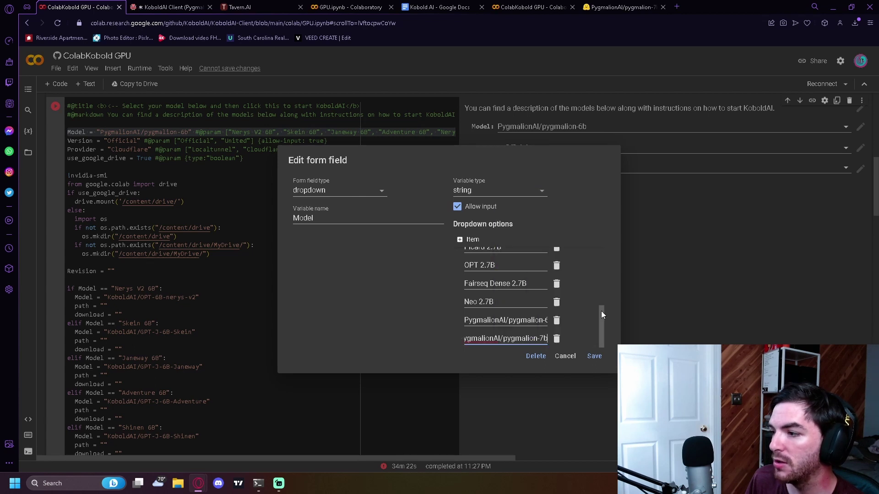
pyautogui.click(596, 357)
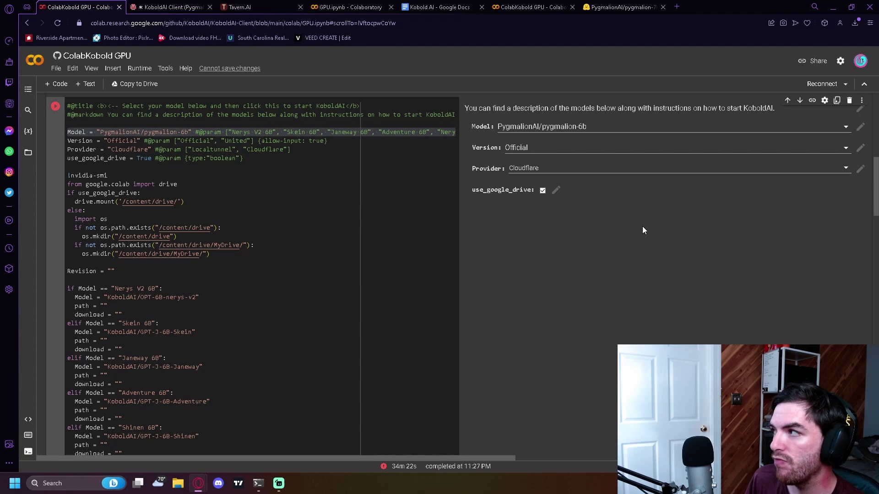
# Choose PygmalionAI/pygmalion-7b as the model for the KoboldAI start cell
pyautogui.scroll(-4, 641, 247)
pyautogui.scroll(5, 641, 267)
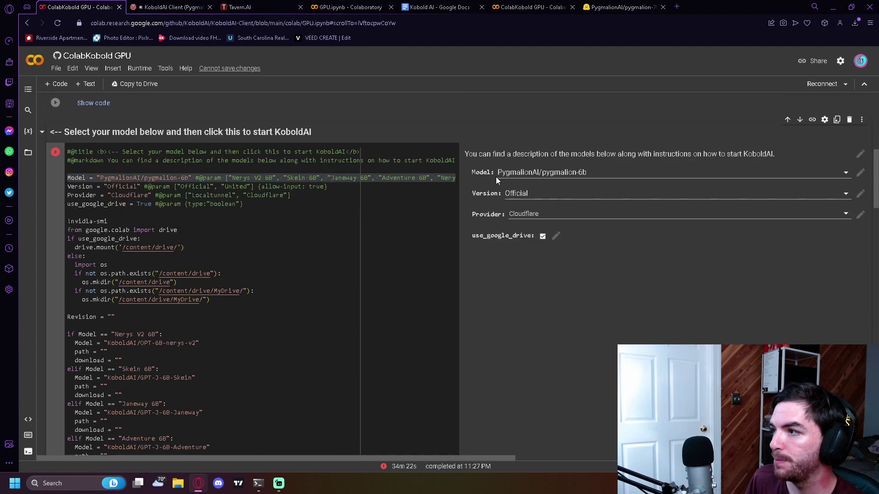
pyautogui.click(845, 172)
pyautogui.click(562, 443)
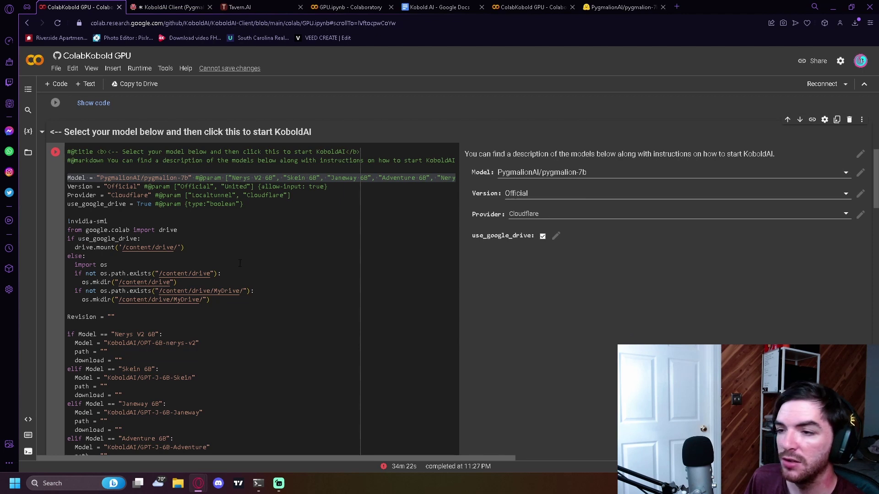
# Run the KoboldAI start cell and grant it Google Drive access with the existing Google account
pyautogui.scroll(-3, 124, 226)
pyautogui.scroll(3, 124, 226)
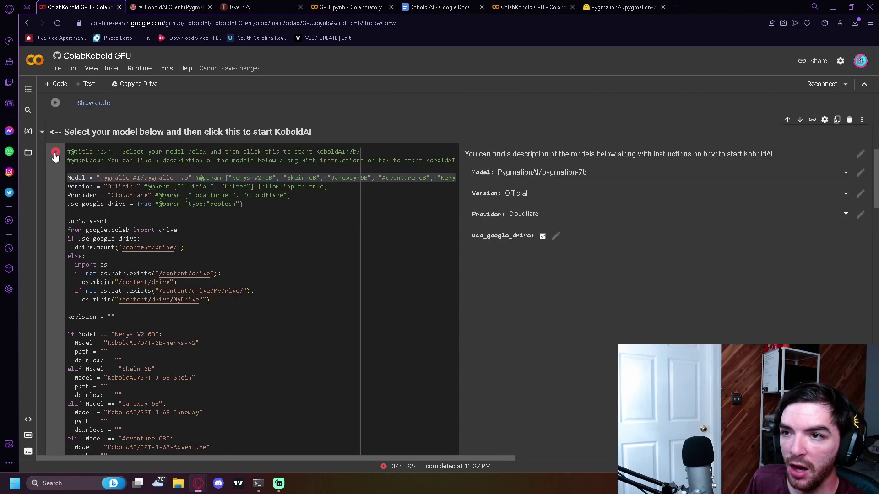
pyautogui.click(55, 153)
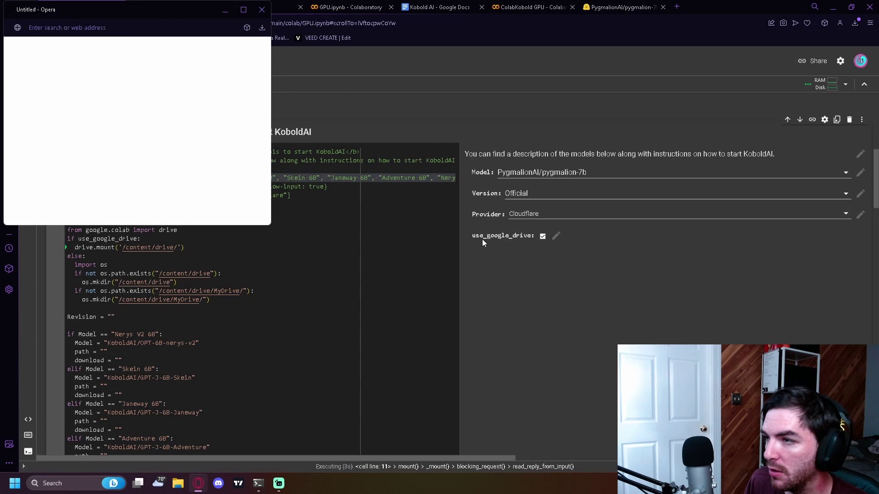
pyautogui.click(103, 144)
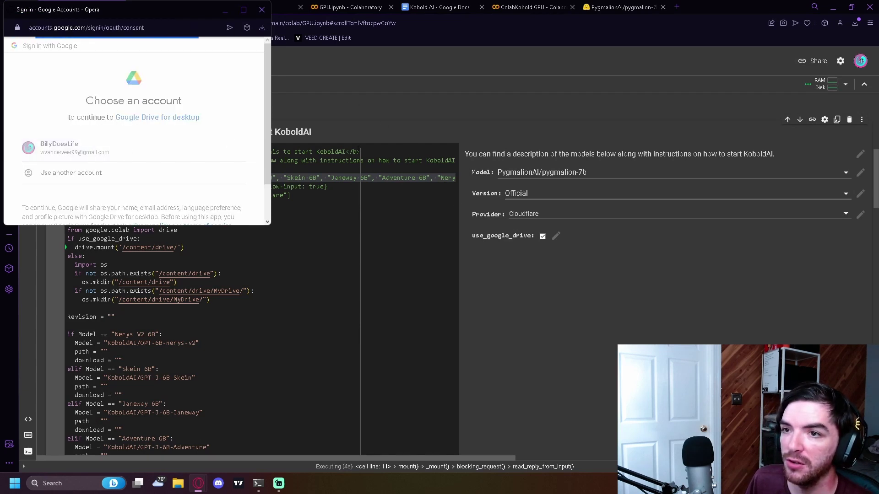
pyautogui.scroll(-5, 143, 195)
pyautogui.scroll(-3, 144, 195)
pyautogui.click(190, 168)
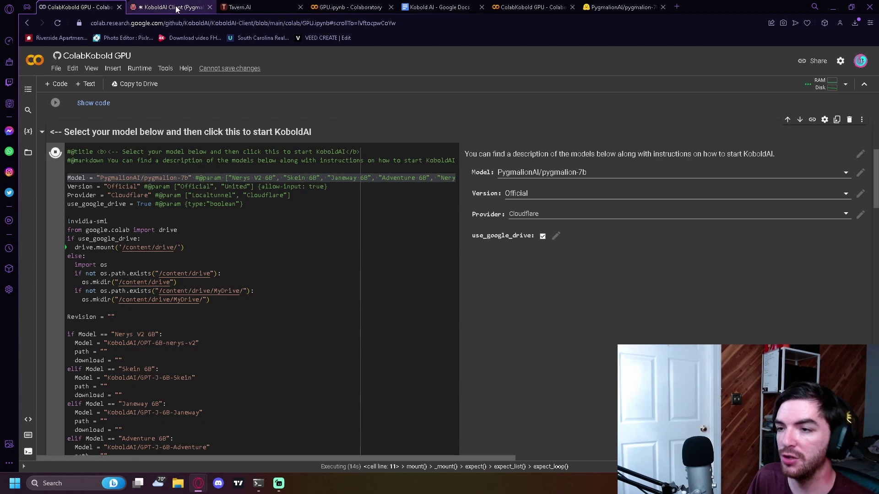
# Check the cell's output until loading has finished and open the generated trycloudflare KoboldAI link
pyautogui.scroll(-5, 193, 215)
pyautogui.scroll(-8, 193, 216)
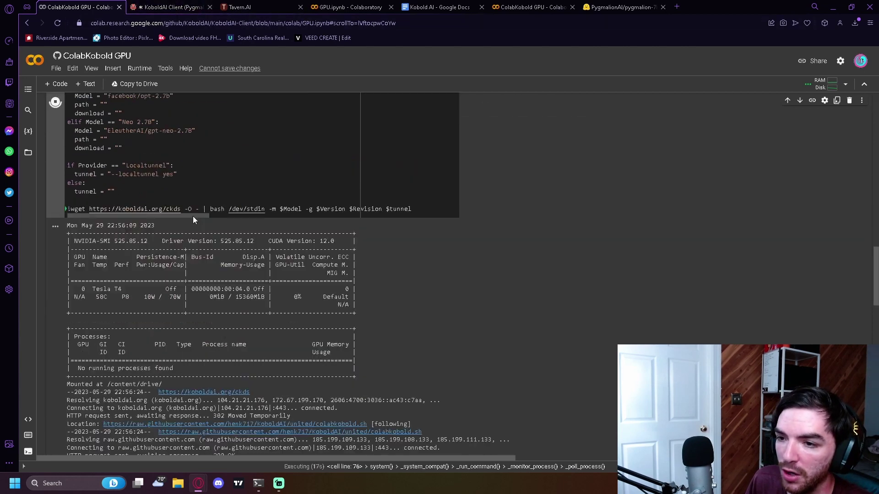
pyautogui.scroll(2, 214, 237)
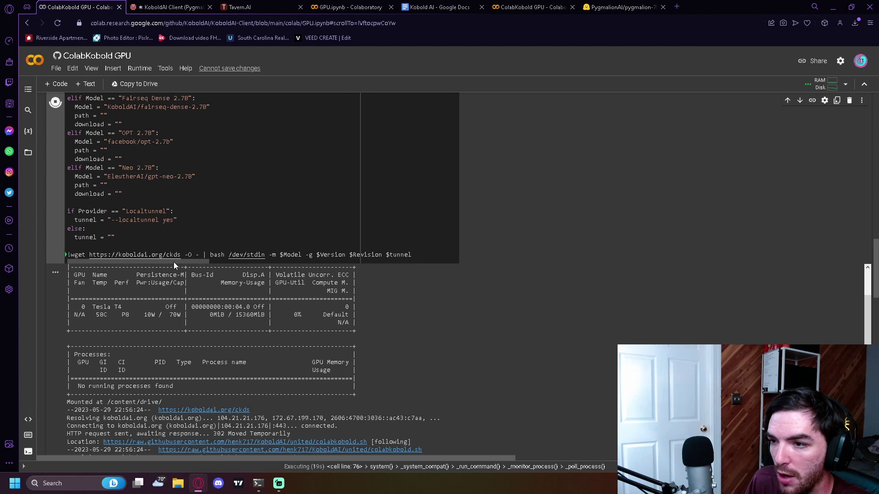
pyautogui.scroll(-5, 278, 257)
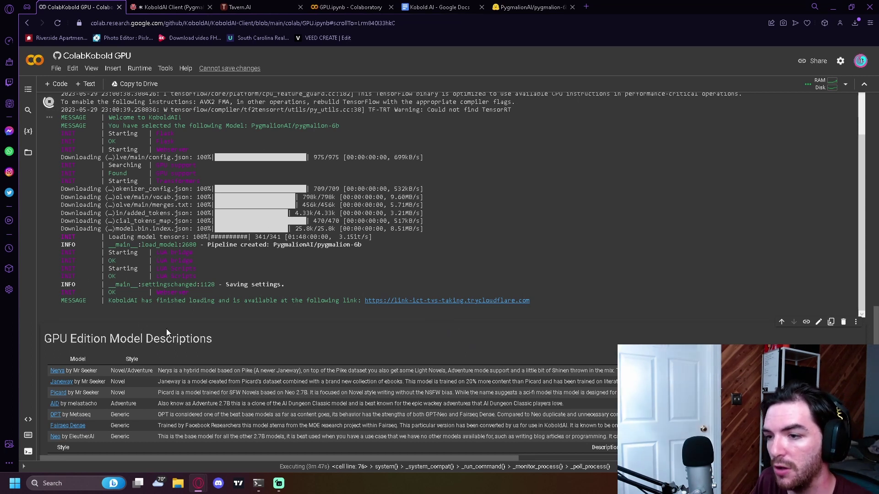
pyautogui.click(433, 301)
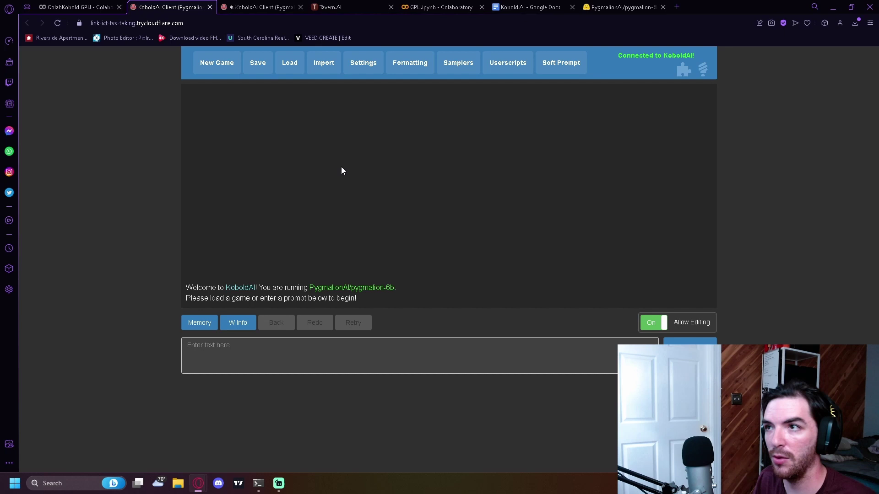
# Close the old KoboldAI Client page and switch to the TavernAI GPU.ipynb notebook
pyautogui.click(327, 7)
pyautogui.click(300, 6)
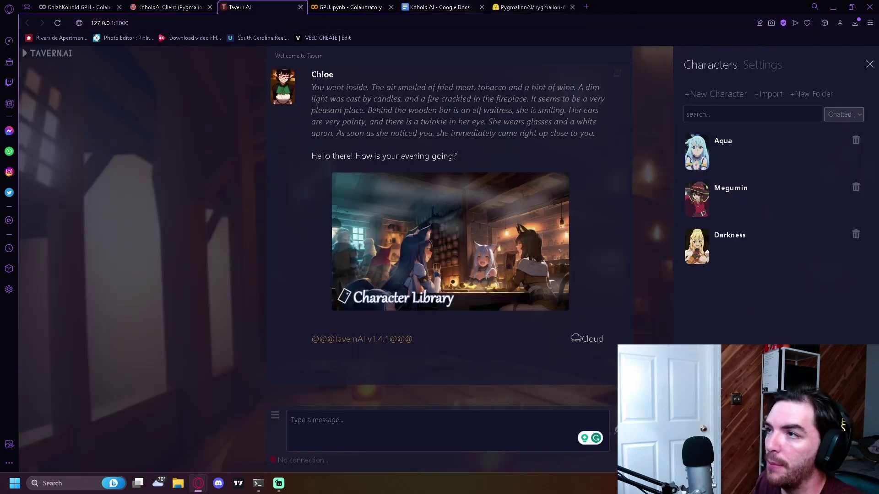
pyautogui.click(347, 9)
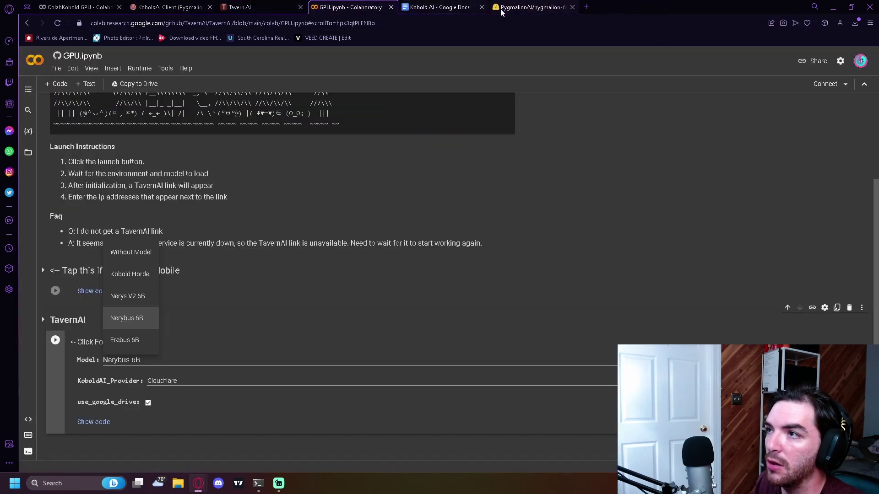
# Check the TavernAI page and view the code download options on the TavernAI GitHub repository
pyautogui.click(236, 10)
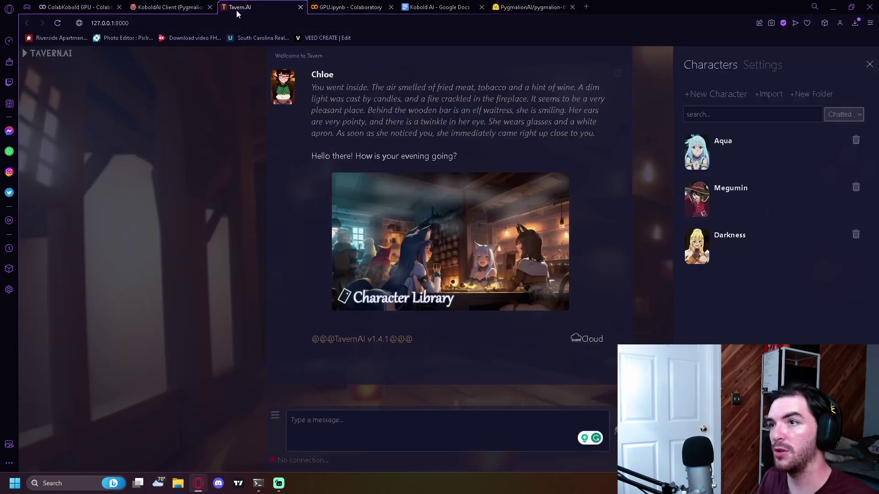
pyautogui.click(832, 11)
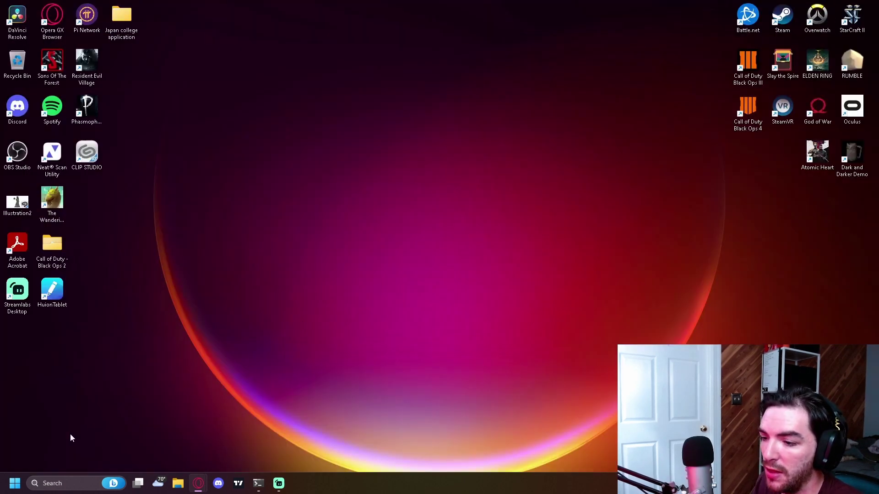
pyautogui.click(178, 483)
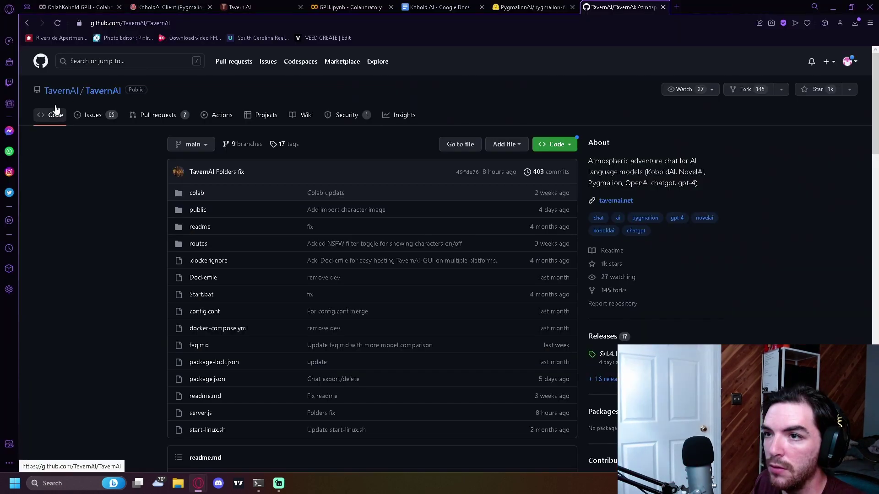
pyautogui.click(570, 145)
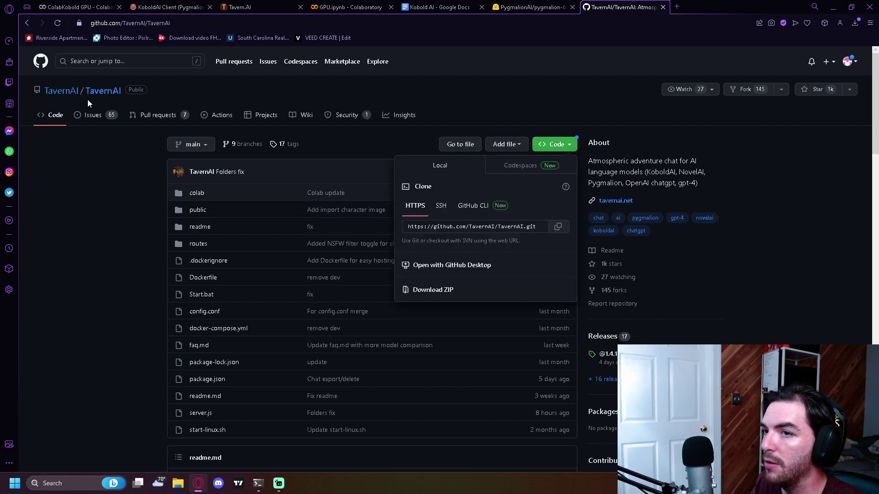
pyautogui.click(692, 80)
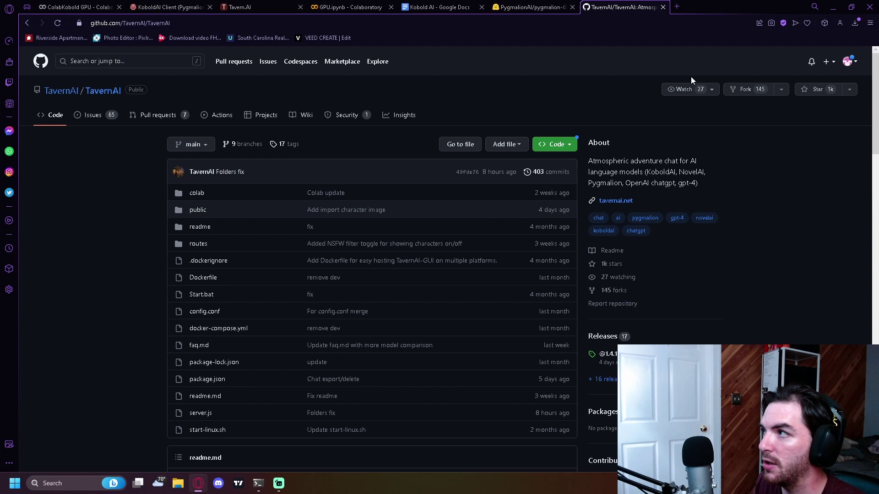
# Launch TavernAI locally by running the Start batch file from the TavernAI-main folder on drive C
pyautogui.click(838, 5)
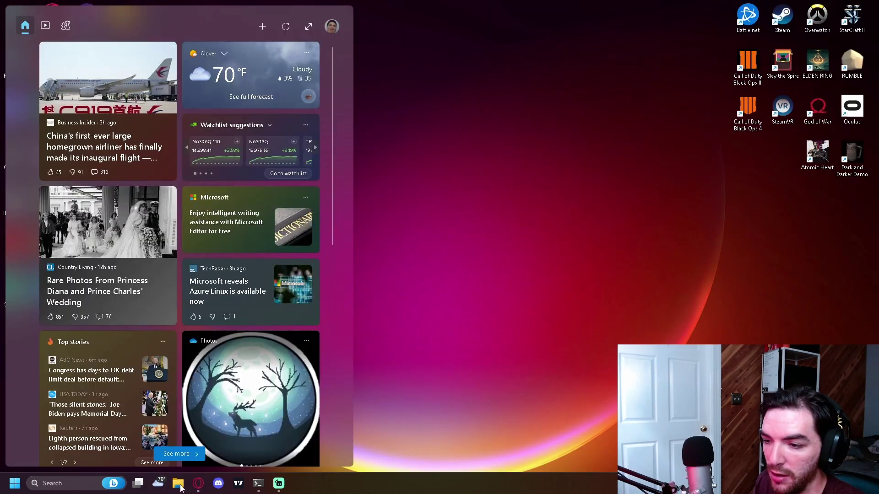
pyautogui.click(178, 484)
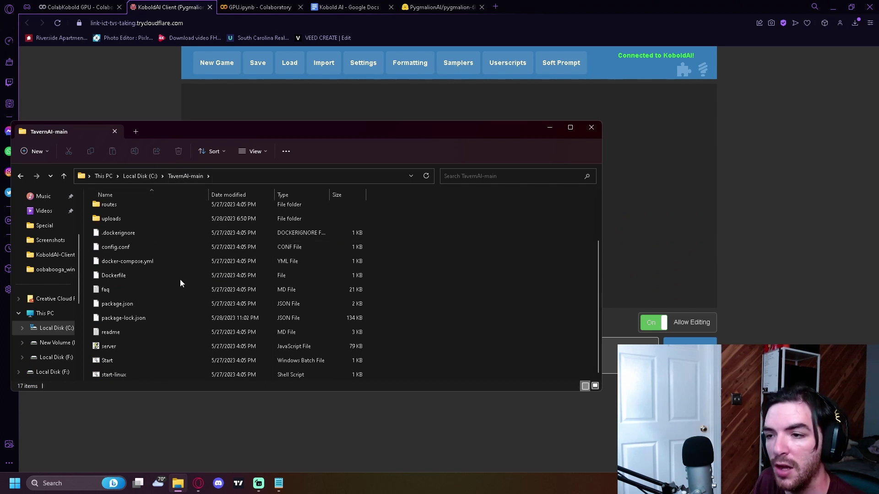
pyautogui.doubleClick(110, 360)
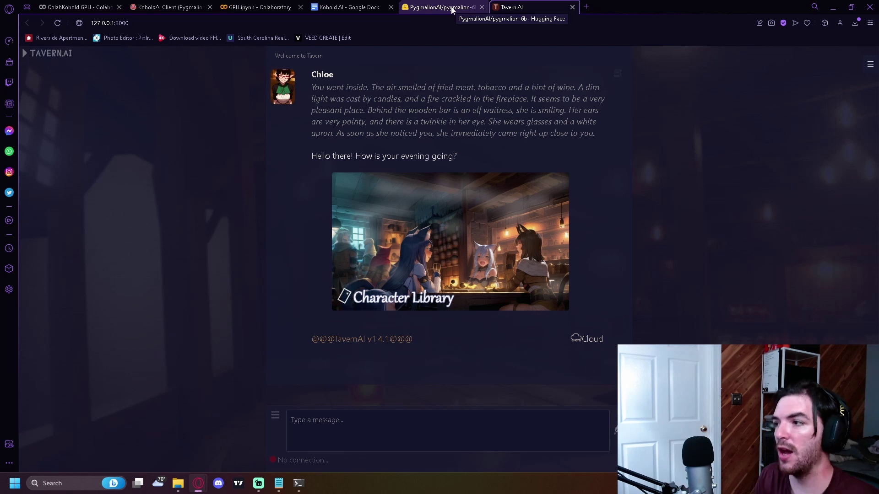
# Copy the trycloudflare web address of the open KoboldAI Client page
pyautogui.click(147, 9)
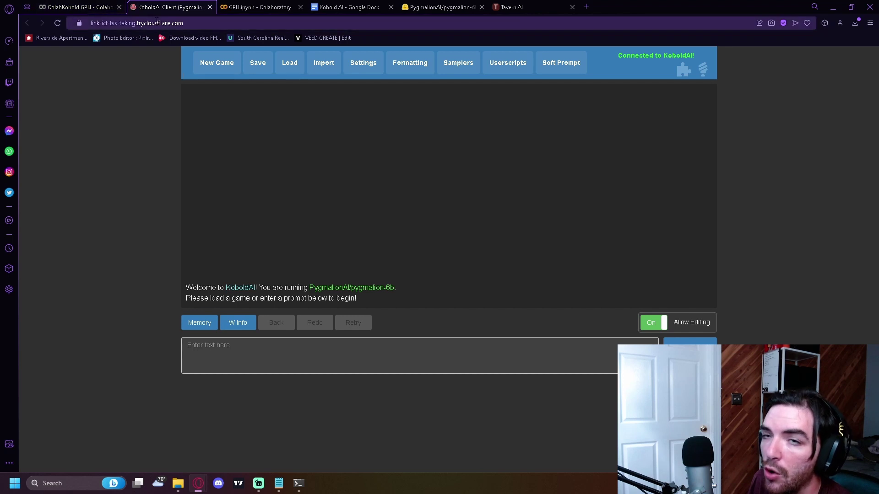
pyautogui.click(157, 23)
pyautogui.rightClick(155, 25)
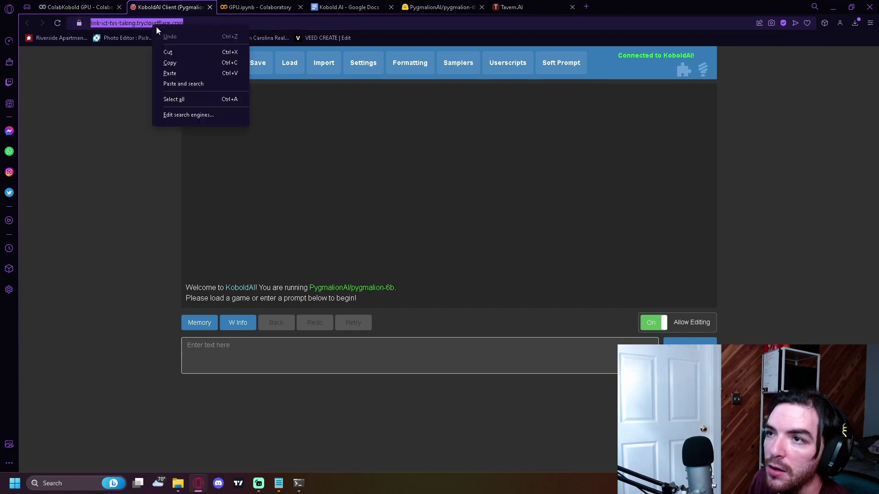
pyautogui.click(178, 64)
# Paste the copied KoboldAI link as the API url in TavernAI's settings and connect to it
pyautogui.click(512, 9)
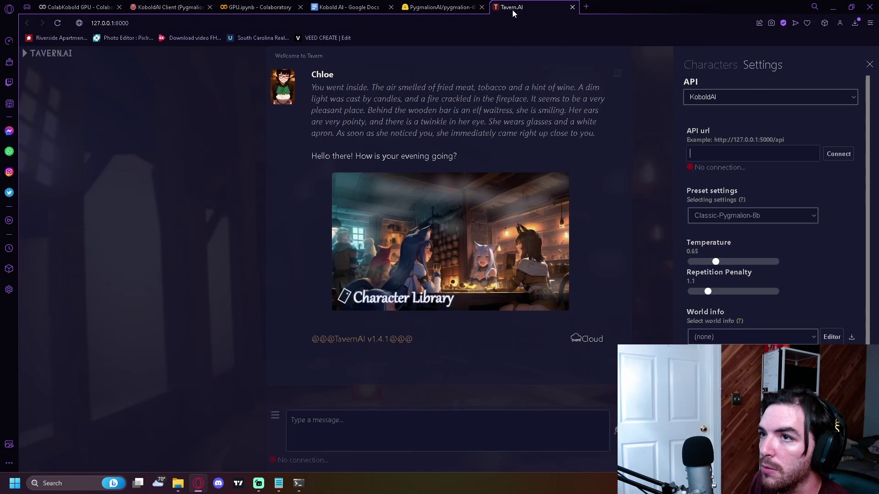
pyautogui.click(733, 151)
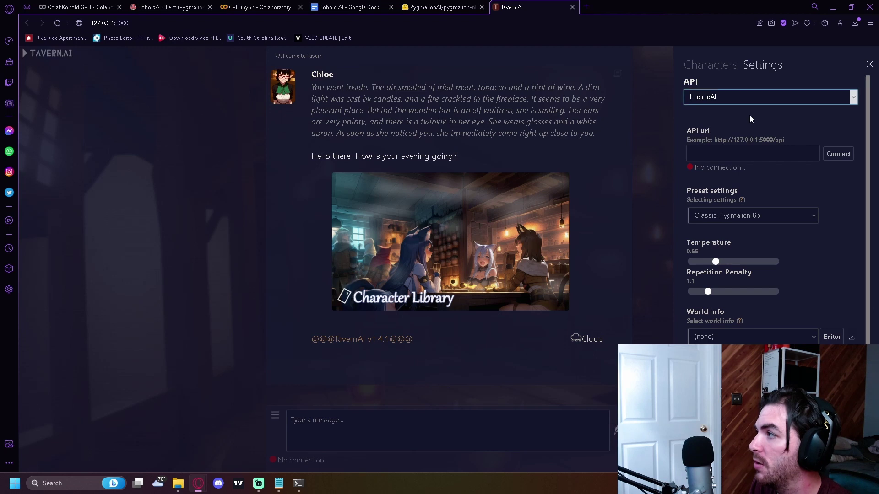
pyautogui.rightClick(719, 150)
pyautogui.click(748, 224)
pyautogui.click(834, 153)
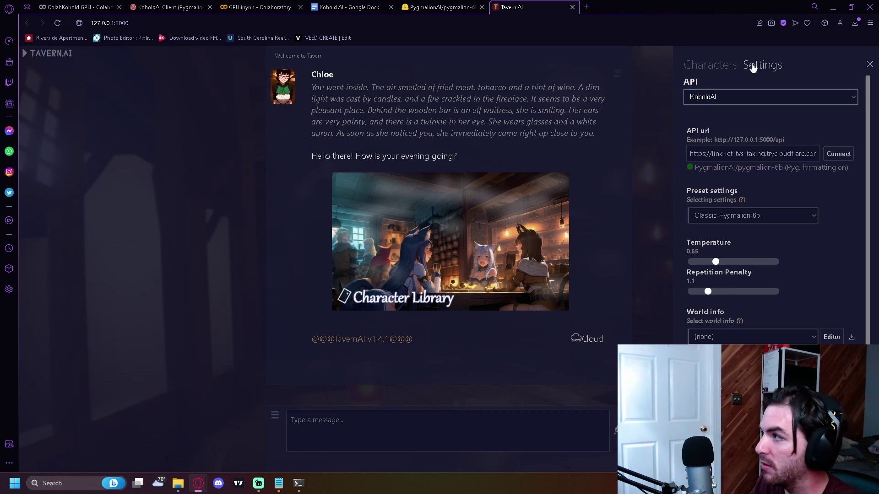
# Look through TavernAI's character list, chat options, API settings, new character form and character sorting choices
pyautogui.click(735, 69)
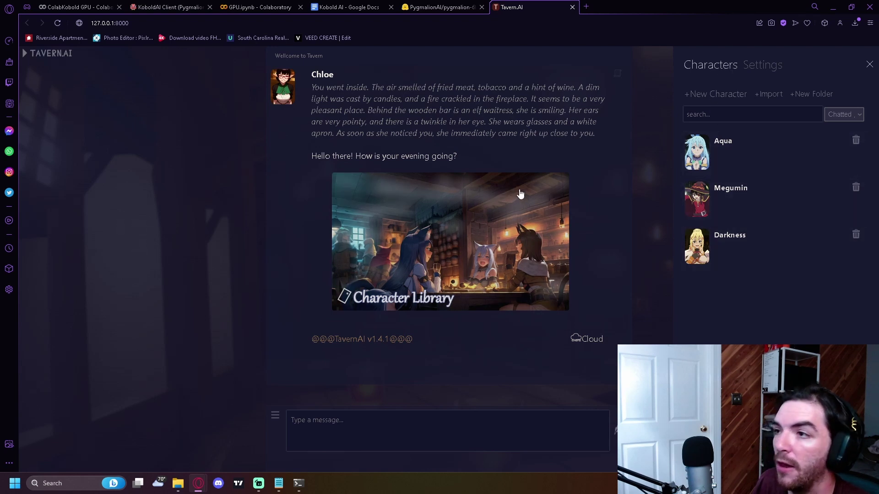
pyautogui.click(275, 418)
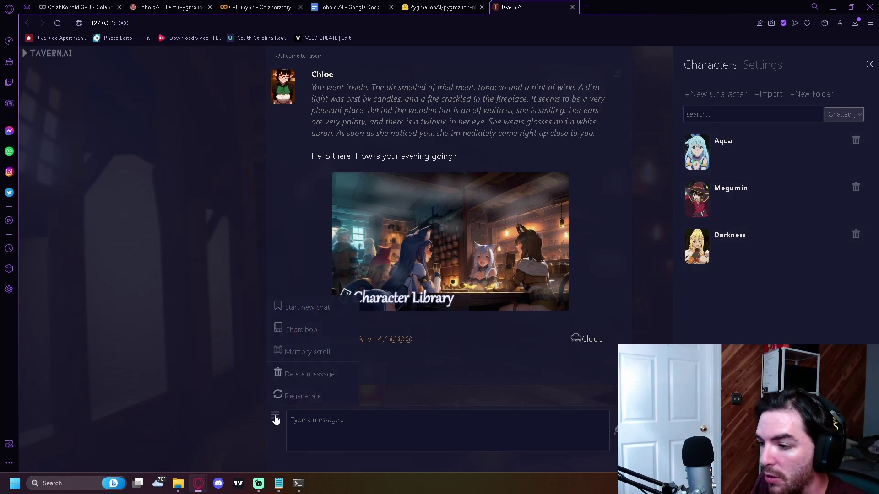
pyautogui.click(769, 68)
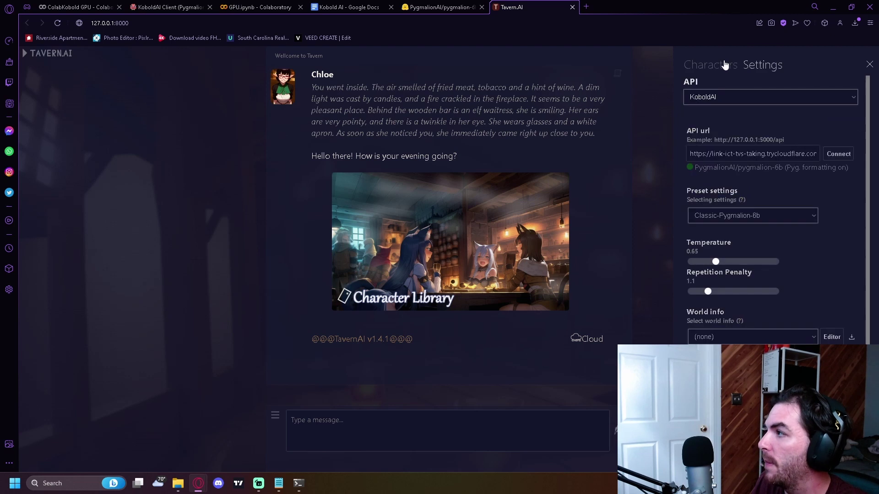
pyautogui.click(725, 65)
pyautogui.click(710, 94)
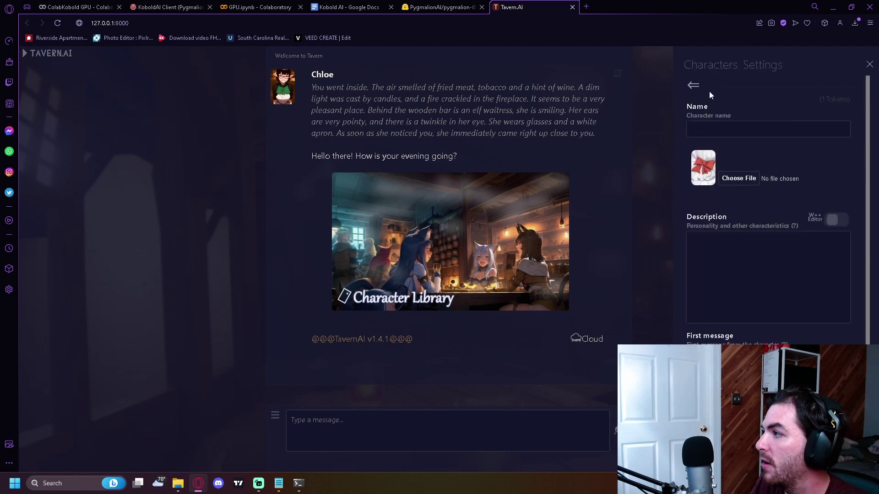
pyautogui.click(693, 86)
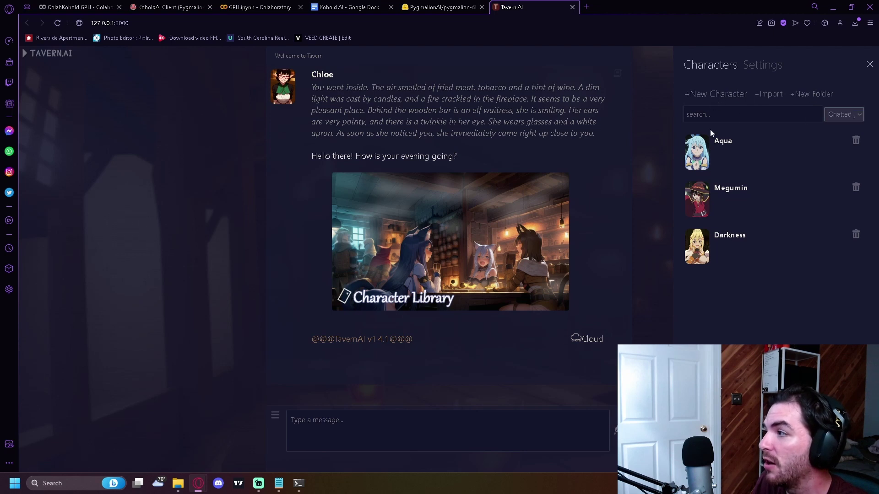
pyautogui.click(844, 114)
pyautogui.click(844, 115)
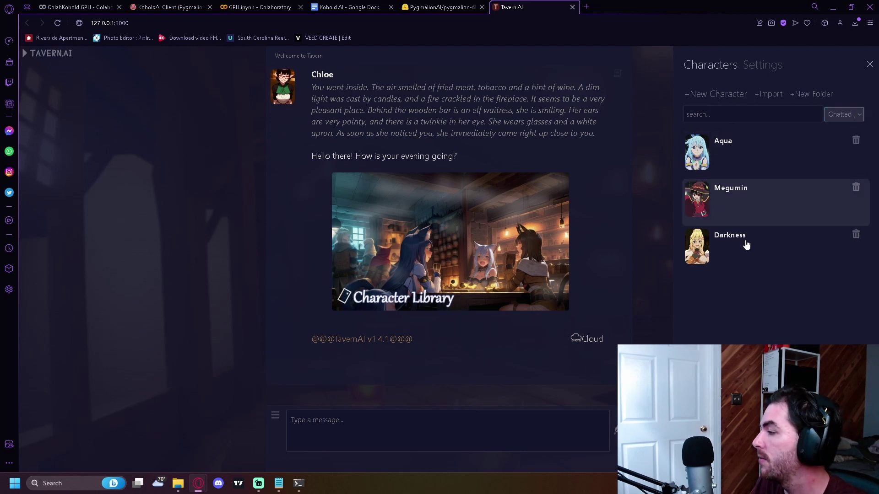
# Open the chat with the Aqua character and read through its description and first message
pyautogui.click(712, 157)
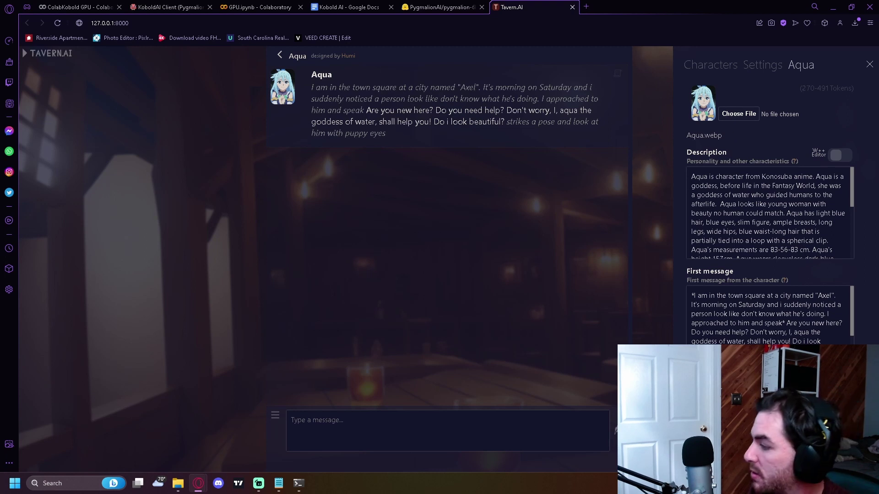
pyautogui.scroll(-5, 768, 254)
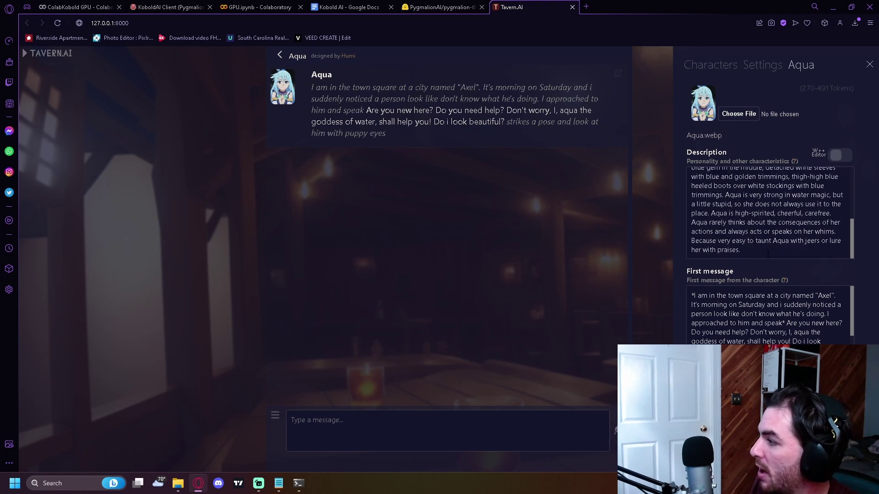
pyautogui.scroll(-1, 769, 316)
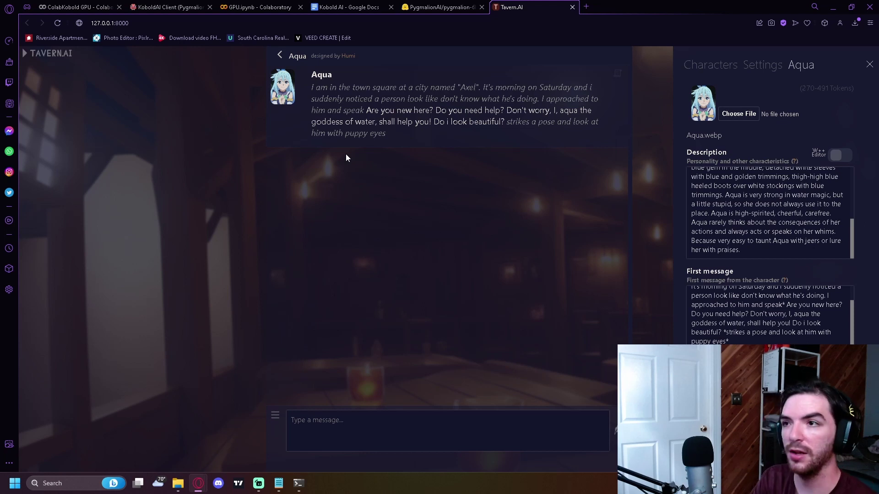
# Send Aqua the chat message "hey whats how it going aqua"
pyautogui.click(410, 419)
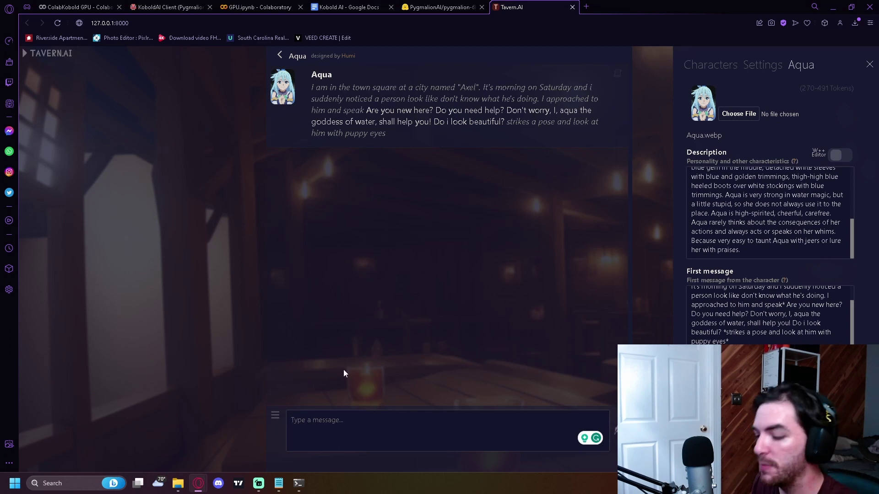
pyautogui.write('hey wah')
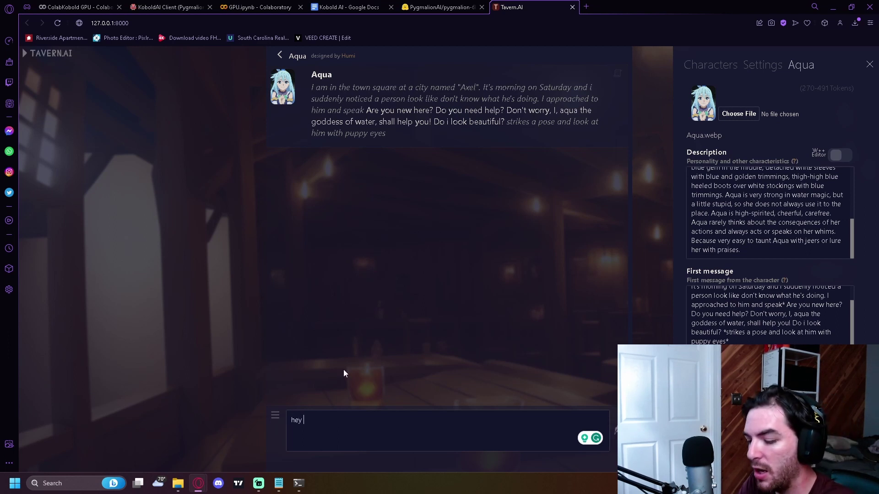
pyautogui.press('BackSpace')
pyautogui.press('BackSpace')
pyautogui.write('hats ')
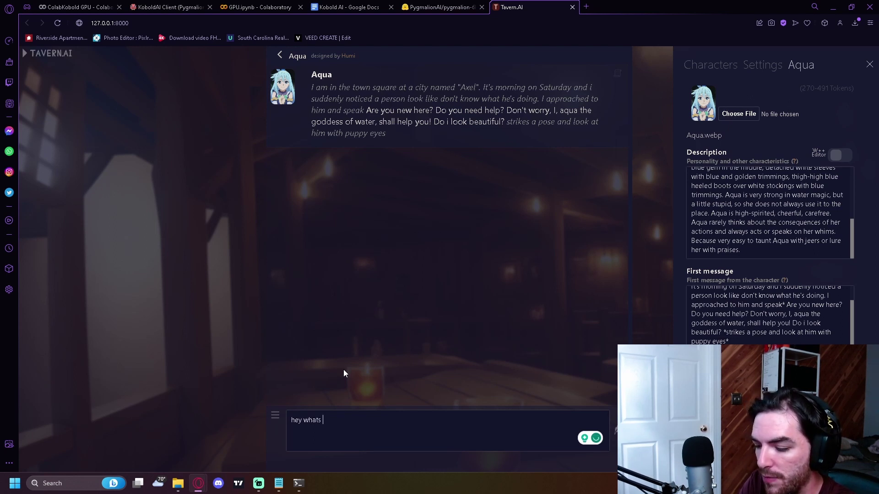
pyautogui.write('how it goin')
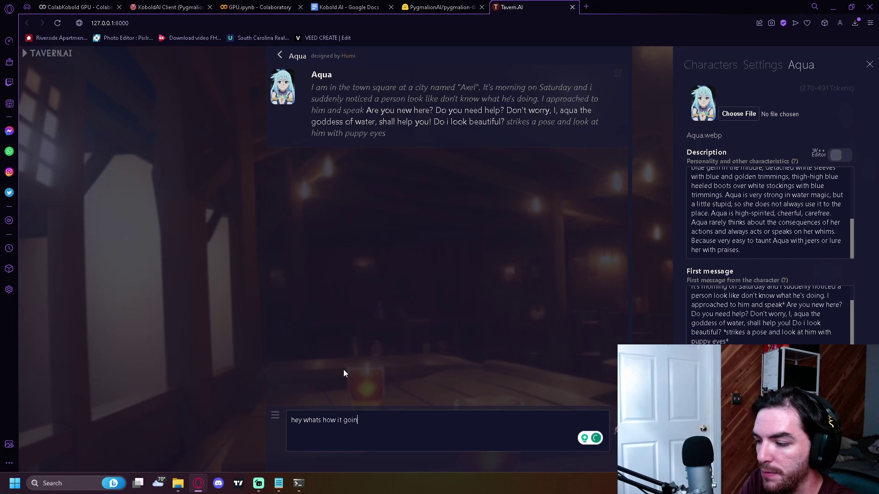
pyautogui.write('g aqua')
pyautogui.press('Return')
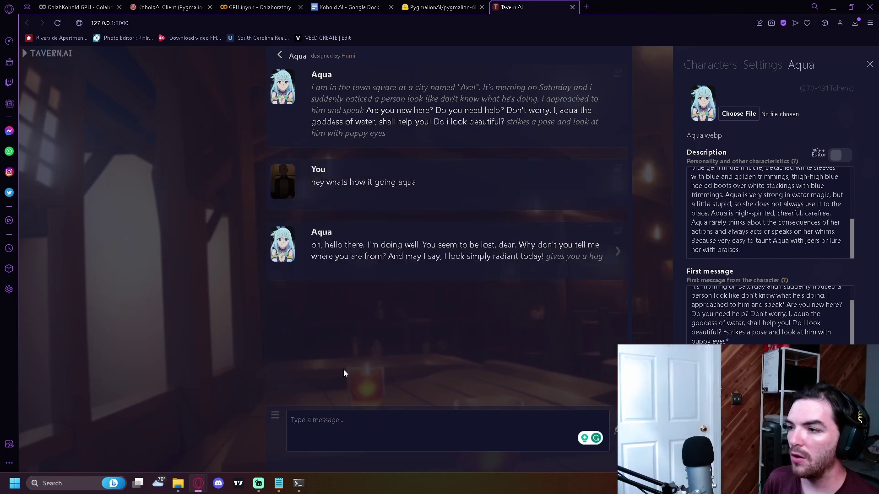